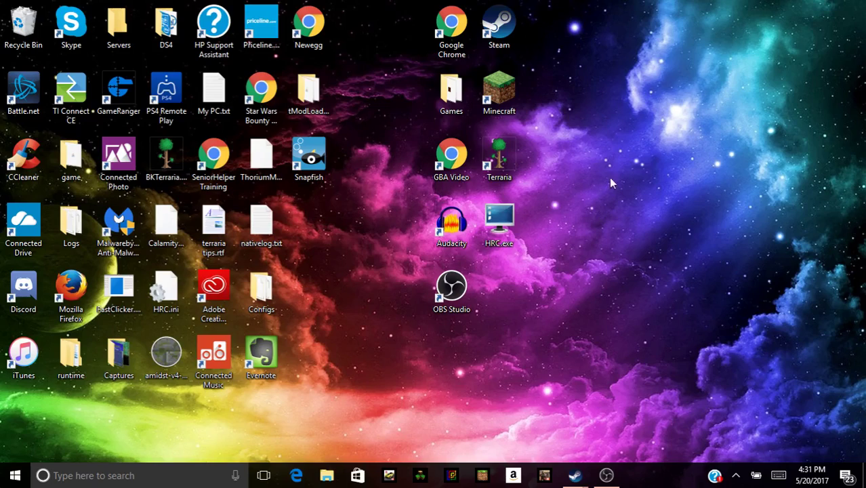
Step: Open the Display settings of the Intel HD Graphics Control Panel through the desktop's Graphics Properties
right_click(630, 235)
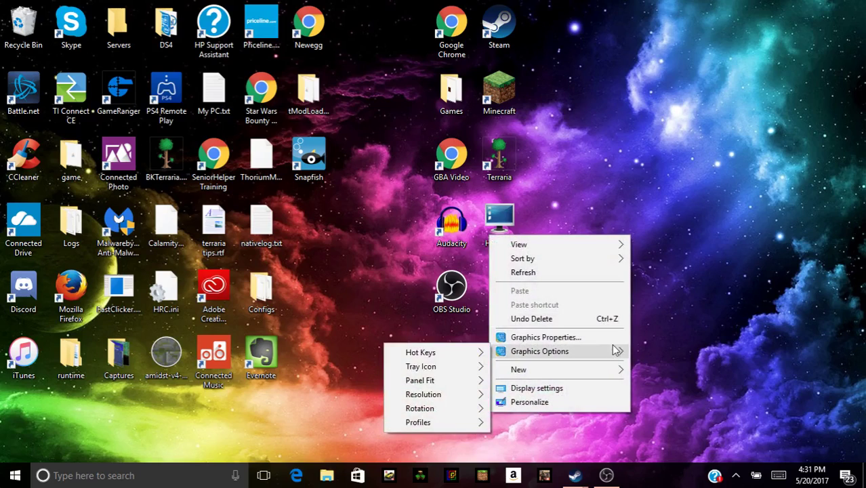
left_click_drag(649, 55, 739, 183)
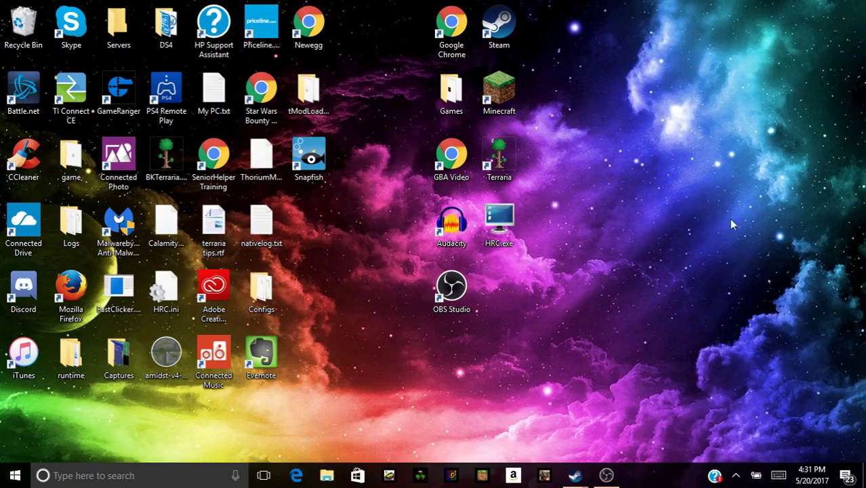
right_click(602, 286)
right_click(729, 274)
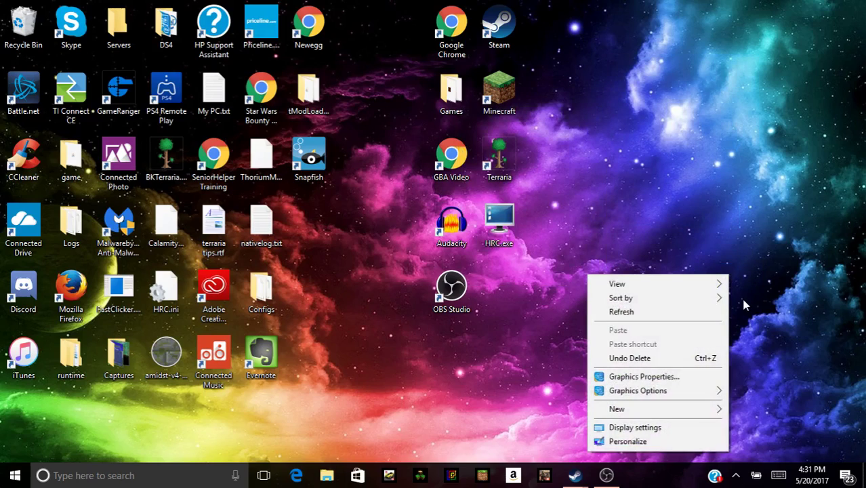
mouse_move(720, 392)
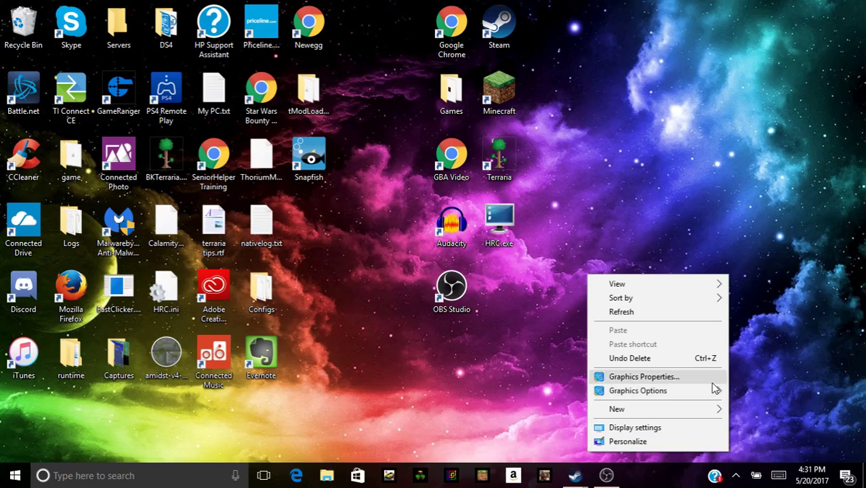
left_click(712, 379)
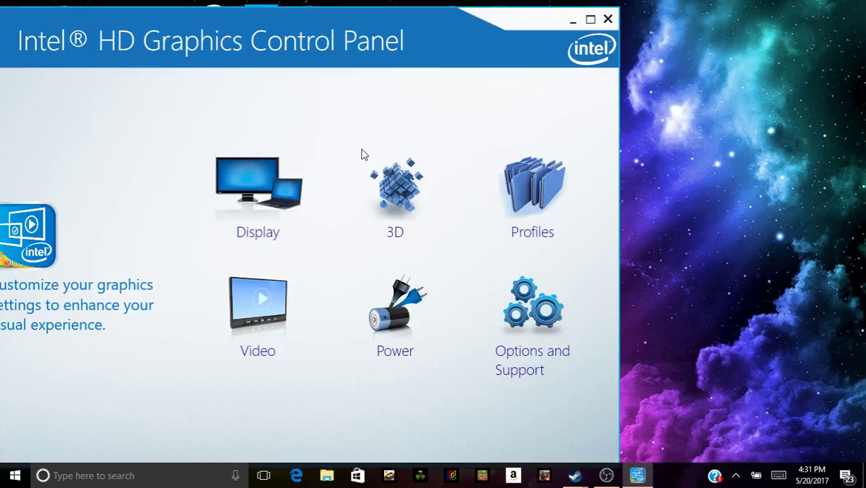
left_click(303, 213)
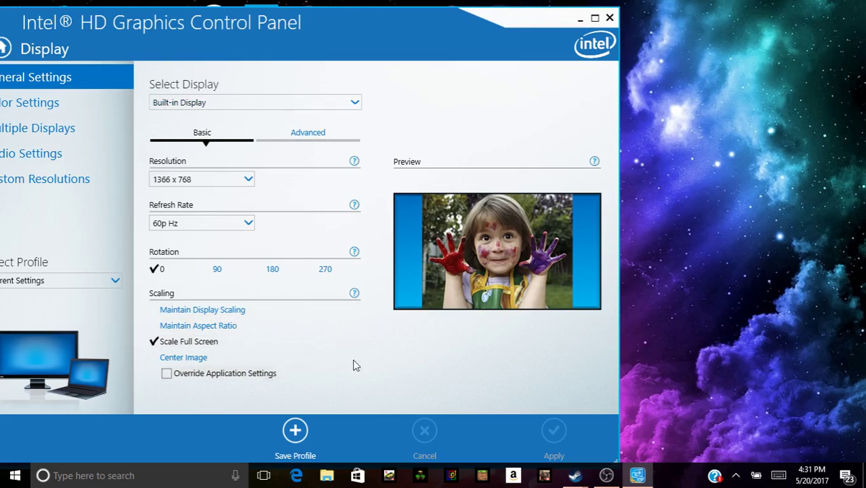
Step: Set the built-in display's scaling to Scale Full Screen, apply it, and close the graphics control panel
left_click(251, 314)
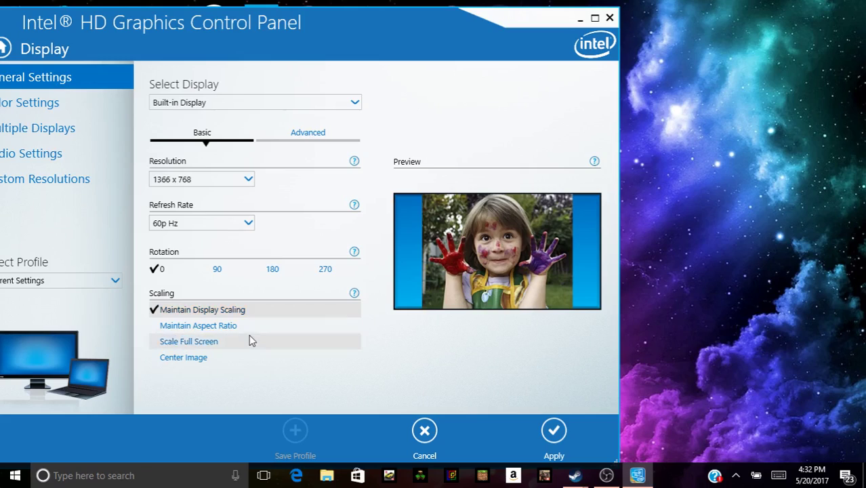
left_click(247, 321)
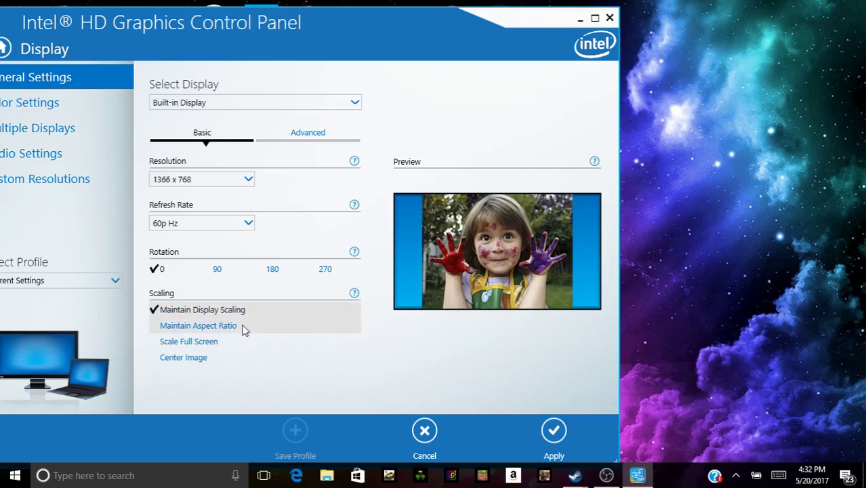
left_click(238, 342)
left_click(546, 434)
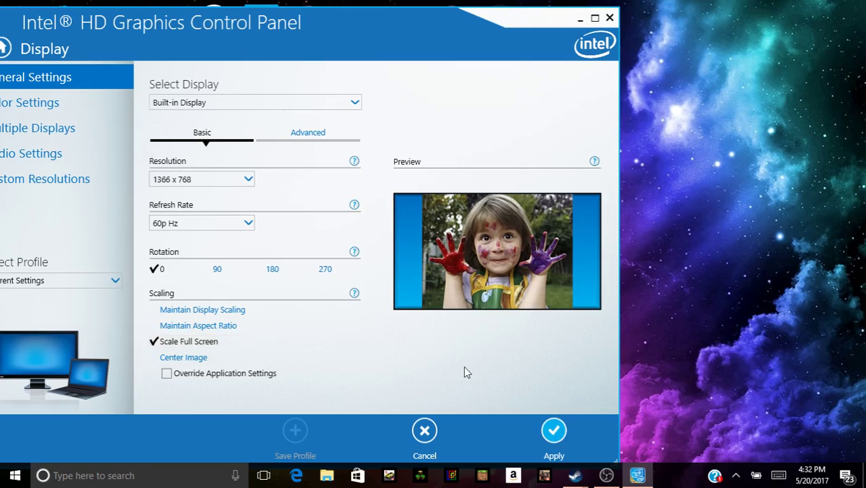
left_click(270, 248)
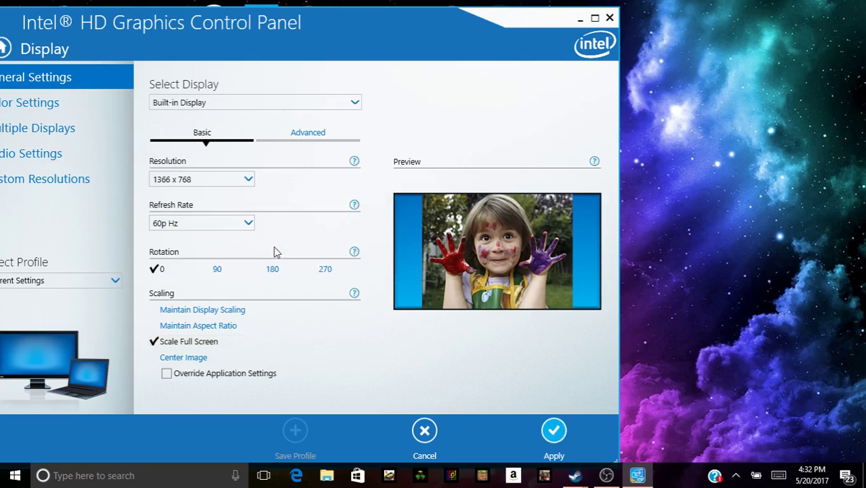
left_click(609, 19)
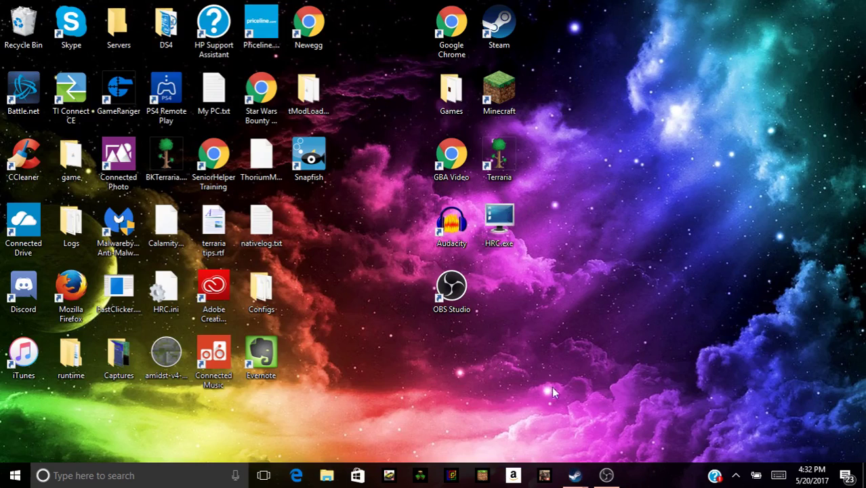
Step: Open Google Chrome and search the web for "hotkey resolution changer"
left_click(451, 41)
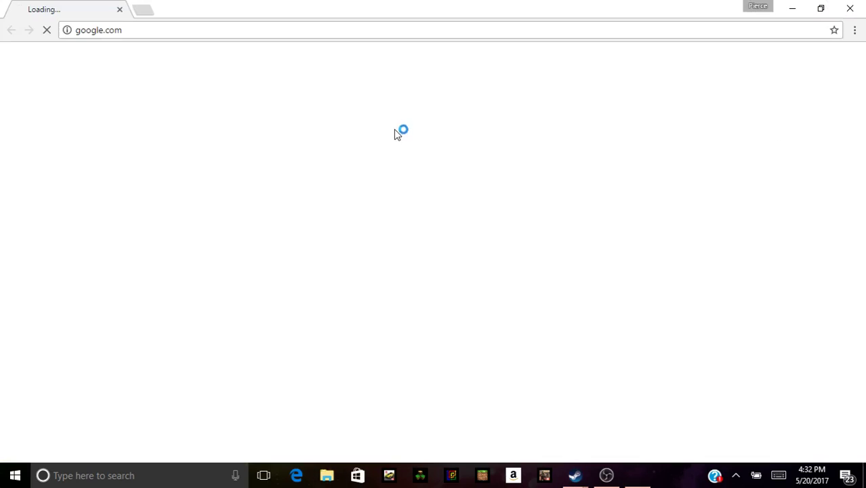
left_click(437, 31)
key("BackSpace")
type("h")
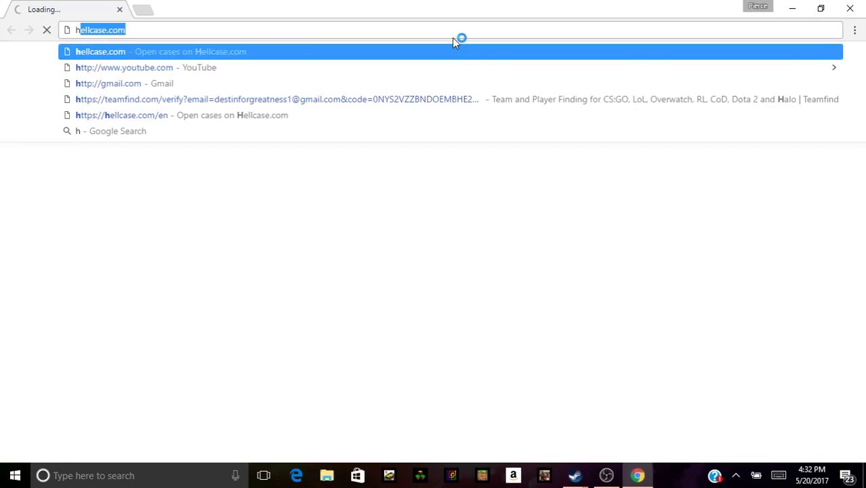
type("otkey resolut")
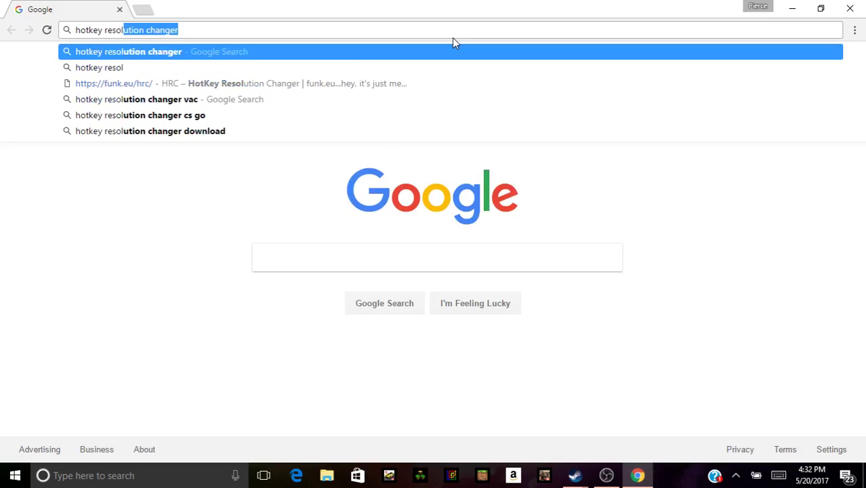
key("Return")
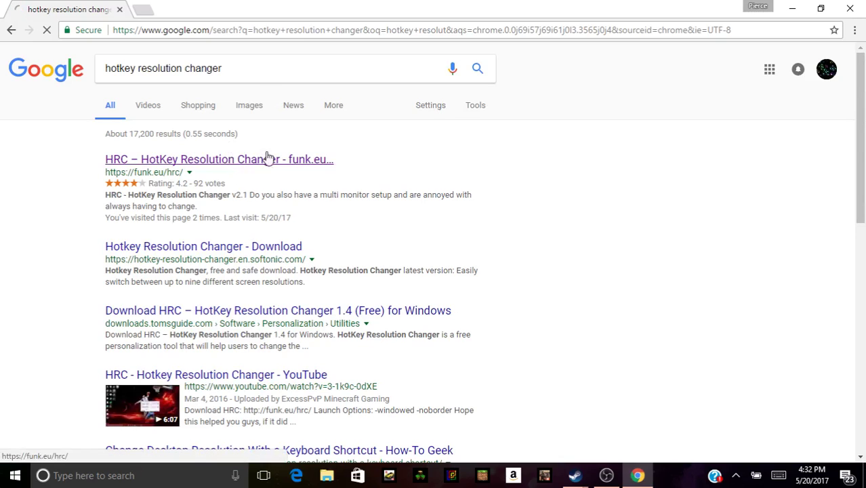
Step: Open the HRC – HotKey Resolution Changer page on funk.eu, look through it, and close the browser
left_click(263, 162)
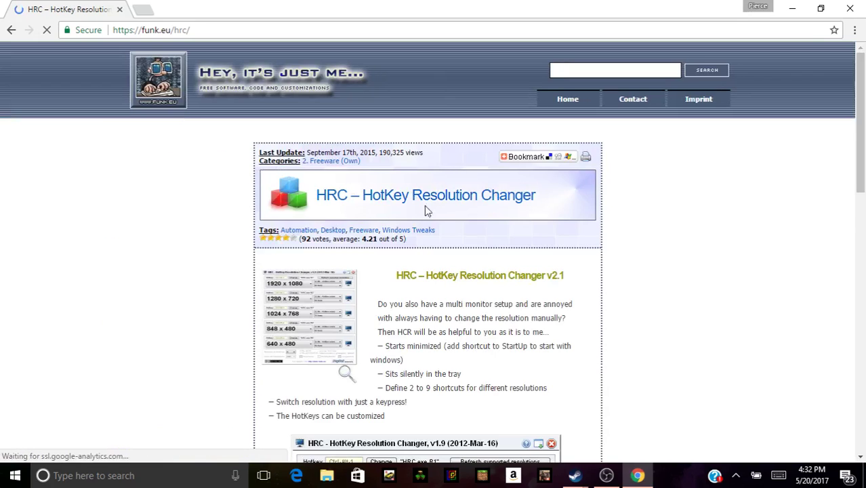
scroll(425, 206, "down", 4)
scroll(405, 183, "up", 1)
scroll(405, 183, "up", 3)
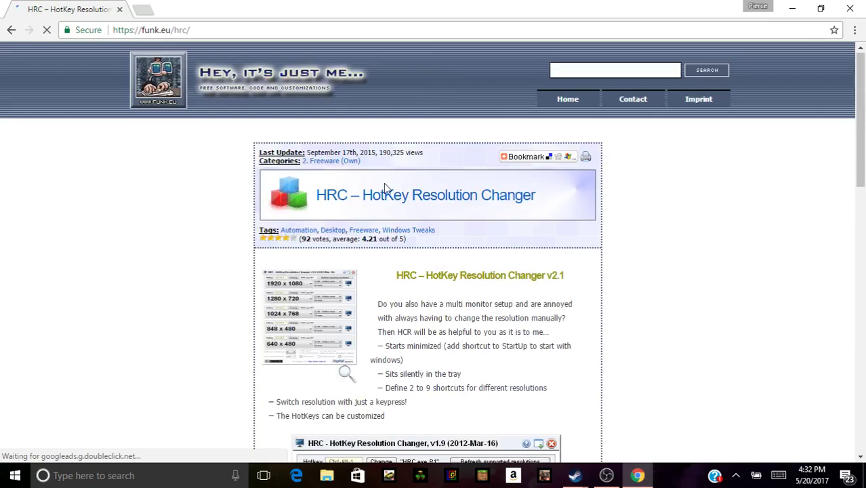
scroll(425, 183, "down", 7)
scroll(427, 178, "up", 7)
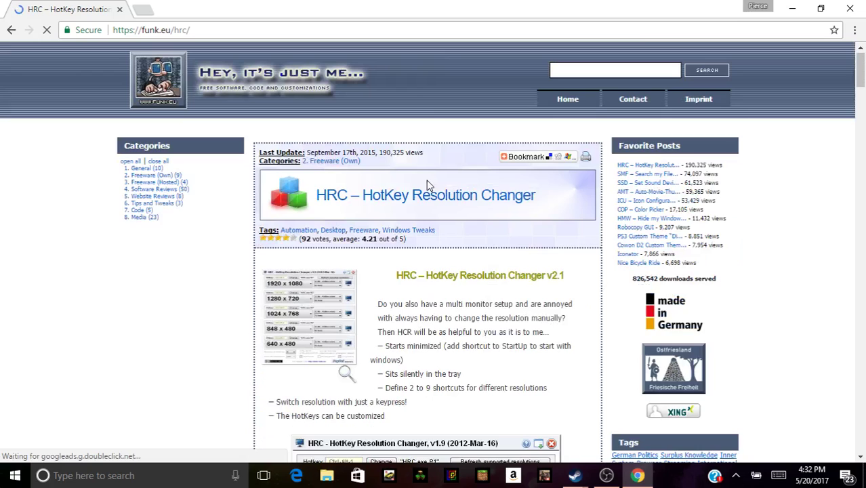
left_click(119, 10)
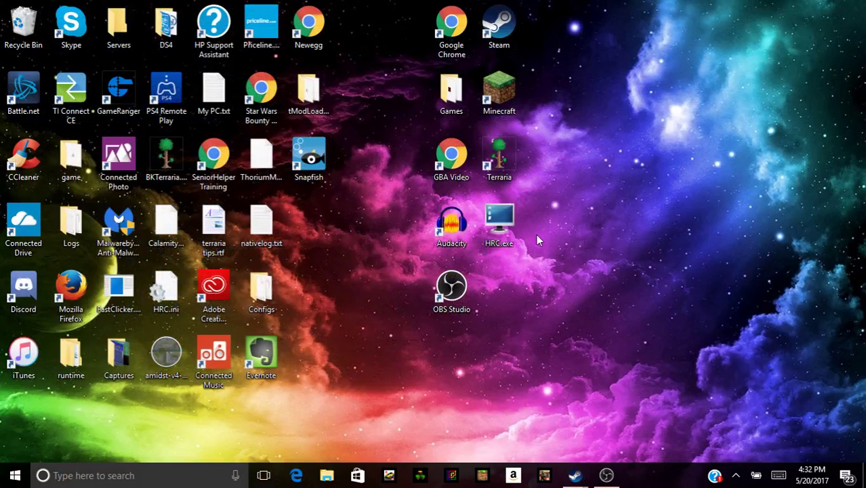
Step: Launch HRC.exe from the desktop, bring up its window, and move it higher on the desktop
left_click_drag(499, 223, 503, 231)
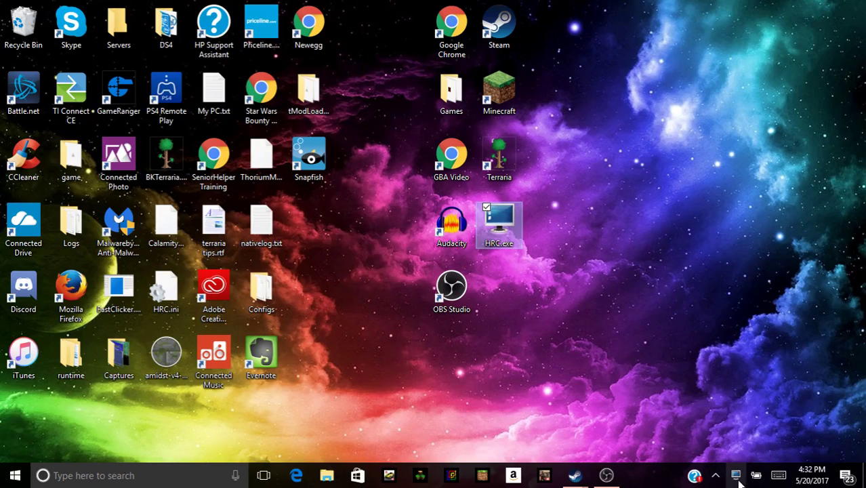
left_click(735, 476)
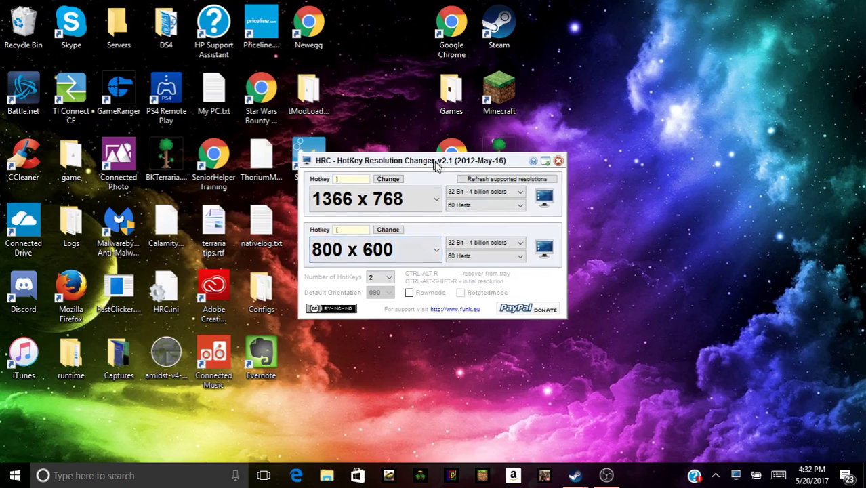
left_click_drag(437, 157, 450, 83)
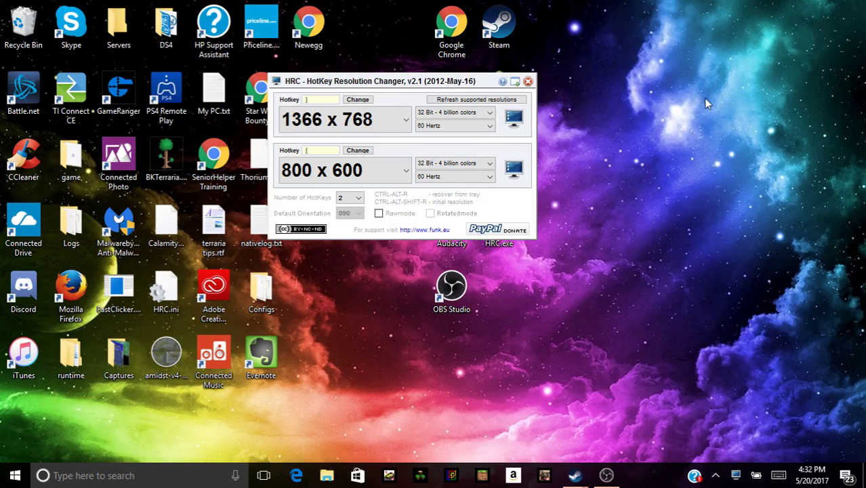
Step: Try 1366 x 768 as the second hotkey's resolution, and set it back to 800 x 600
left_click(355, 175)
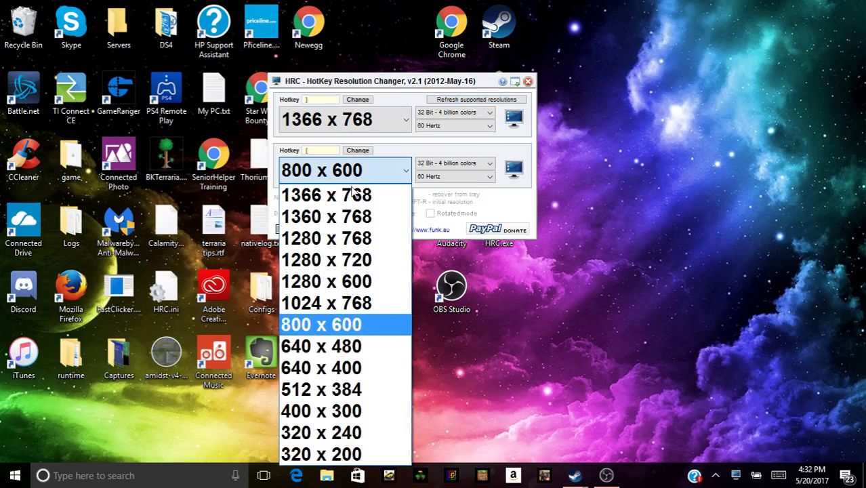
left_click(353, 195)
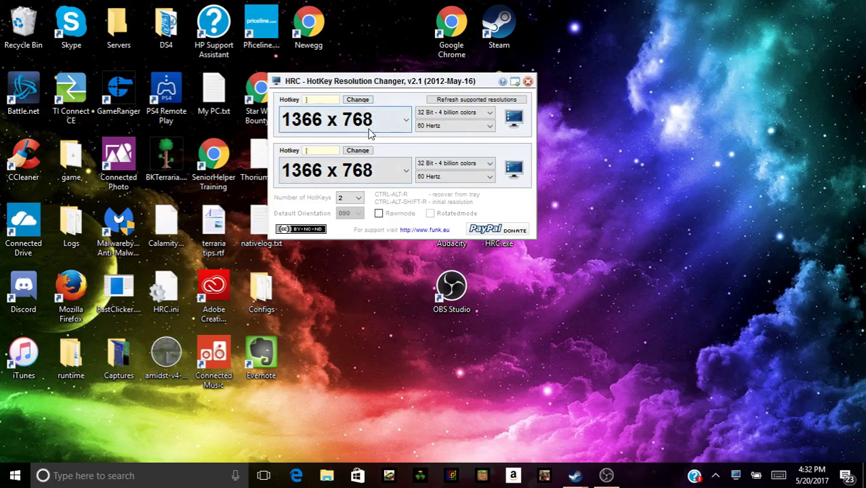
left_click(339, 170)
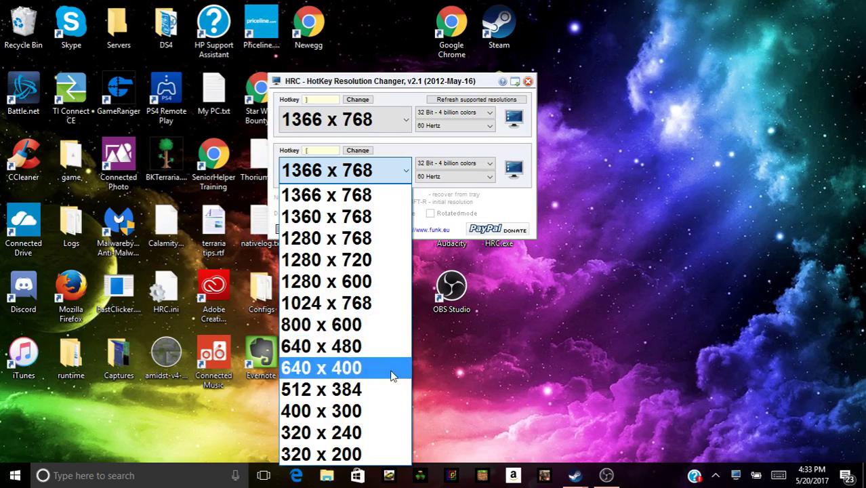
left_click(374, 329)
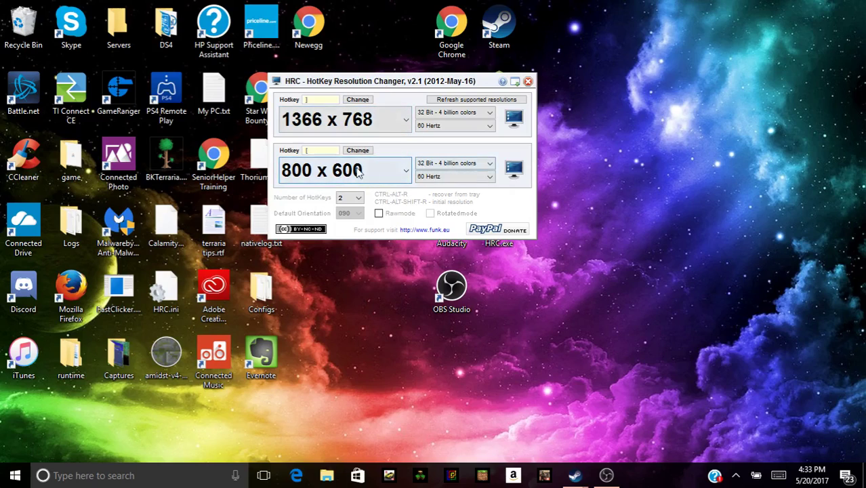
left_click(404, 169)
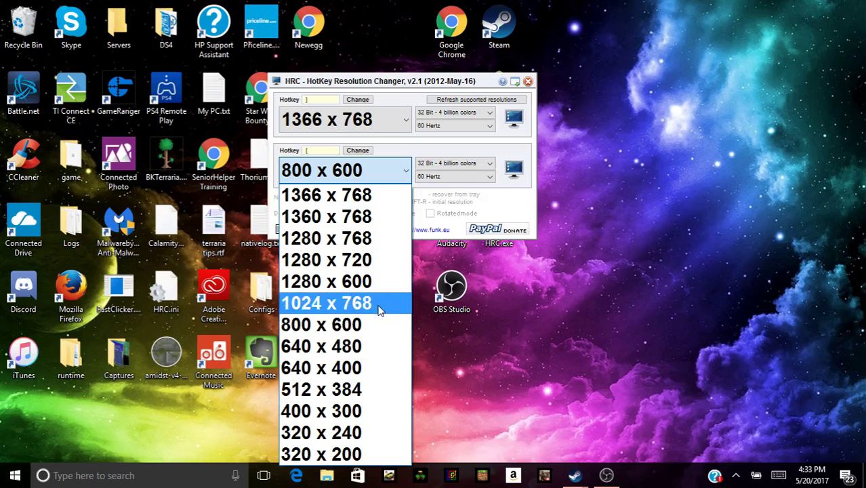
left_click(381, 333)
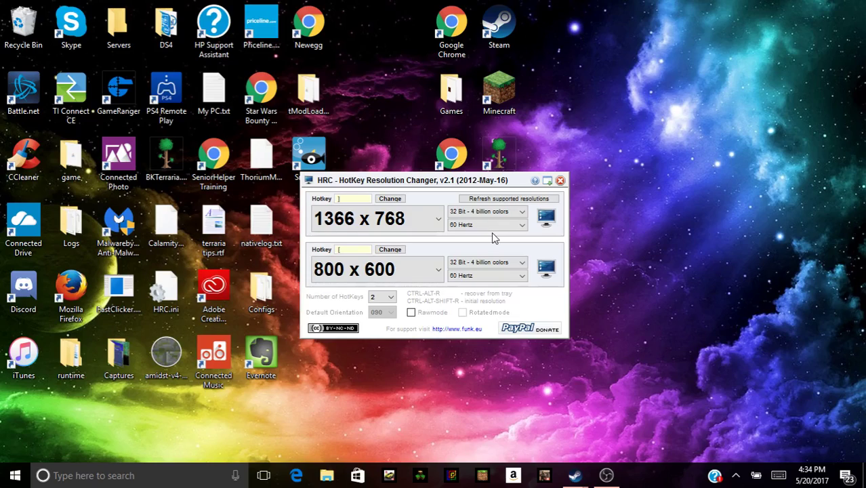
Step: View the resolutions offered for the second hotkey, and move the resolution changer window clear of the desktop icons
left_click(439, 270)
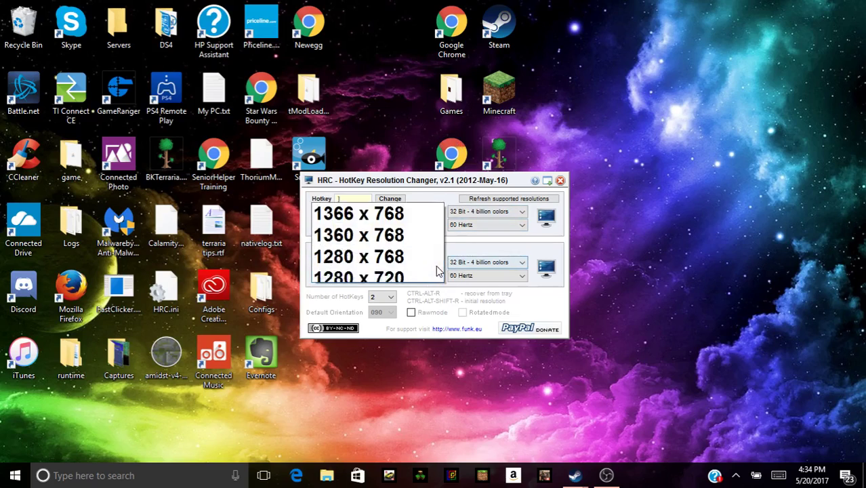
left_click(421, 139)
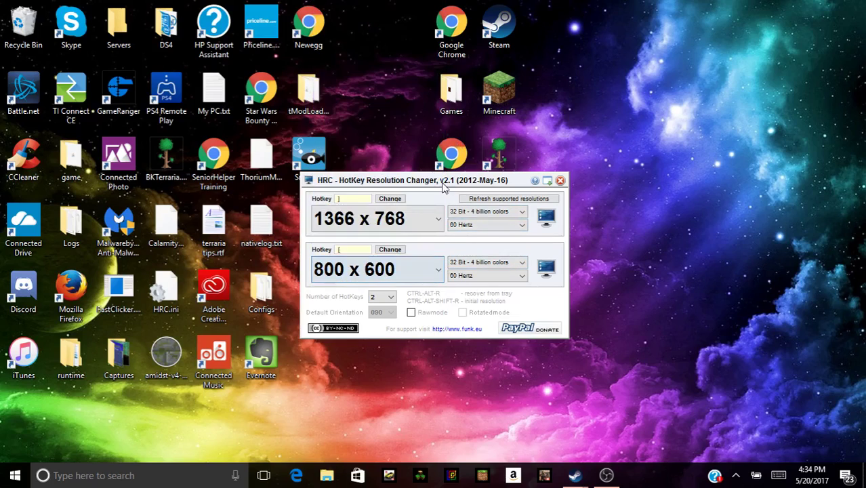
left_click(481, 200)
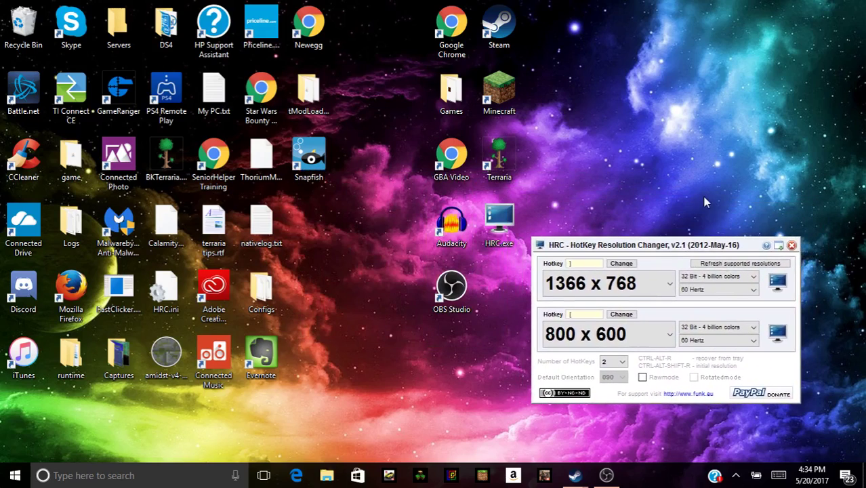
Step: Switch to Steam and open the Friends page of the signed-in account
mouse_move(576, 475)
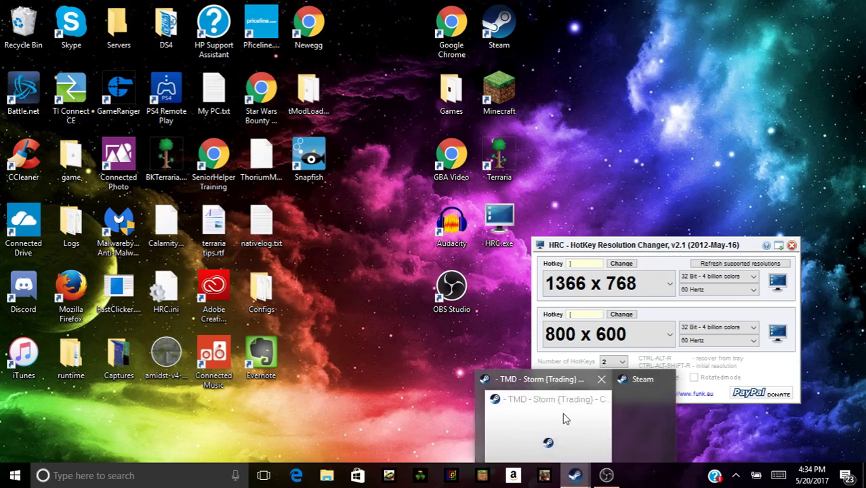
left_click(643, 407)
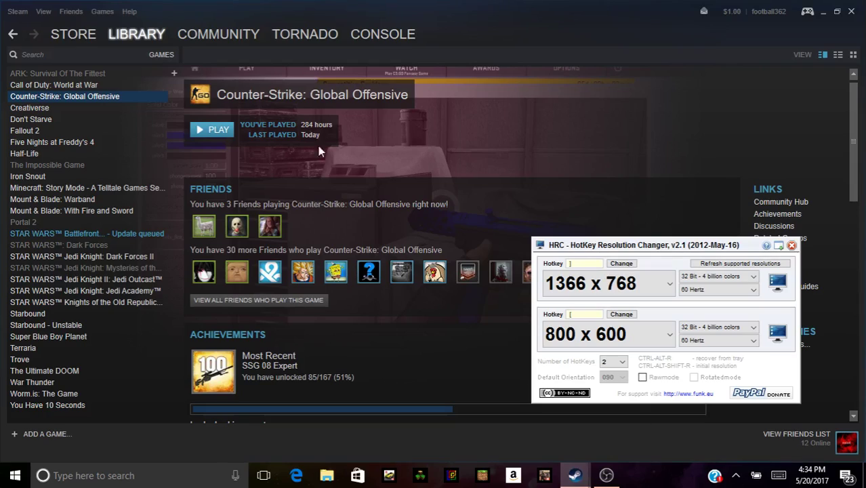
mouse_move(309, 36)
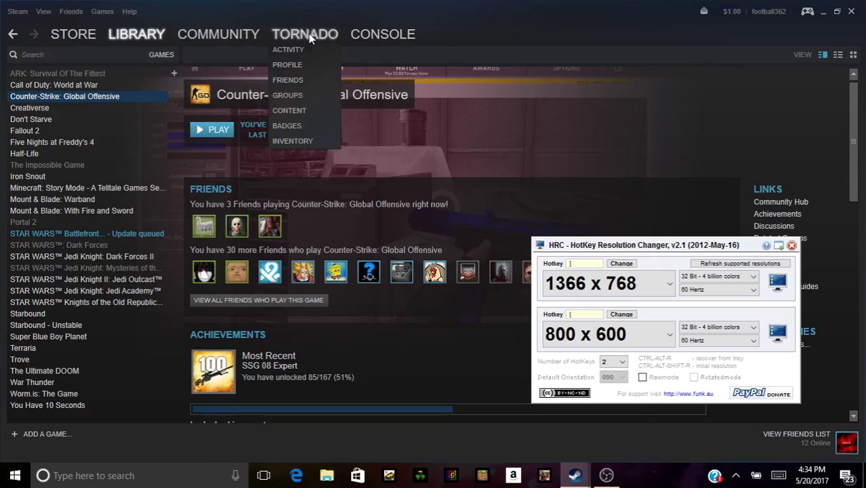
left_click(312, 78)
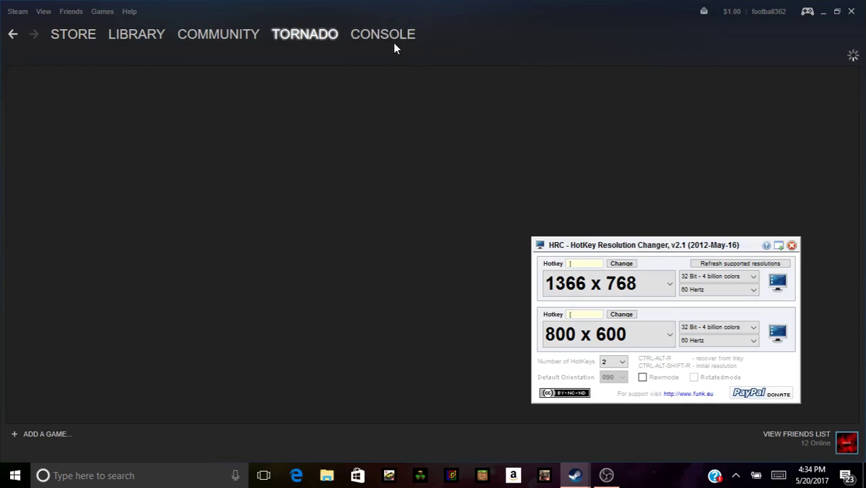
Step: Open the signed-in account's Steam profile and go to its item inventory
left_click(312, 66)
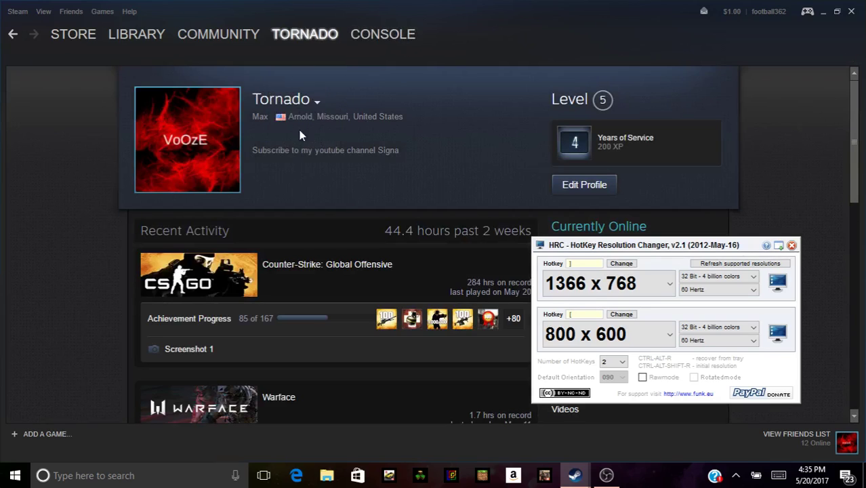
scroll(724, 230, "down", 1)
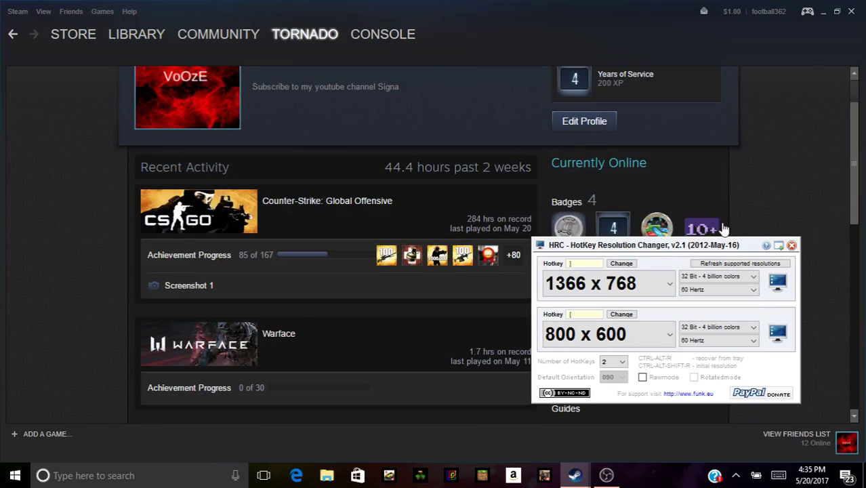
scroll(602, 192, "down", 2)
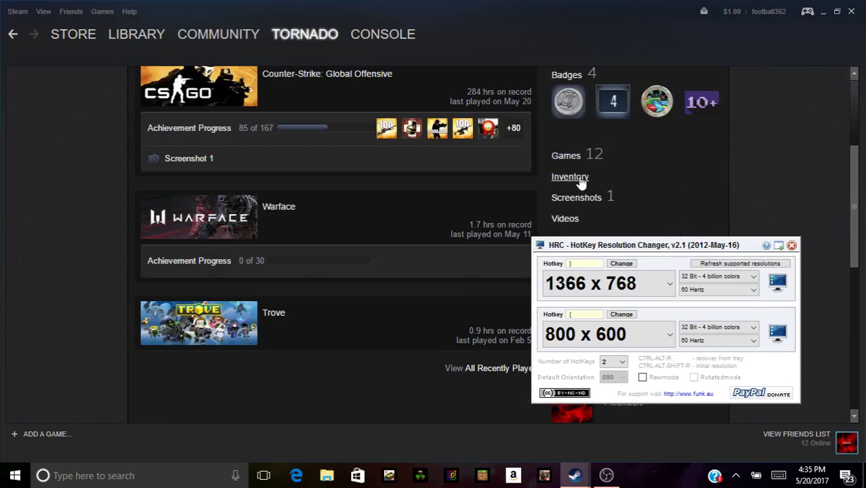
left_click(586, 178)
Step: Look through the Counter-Strike: Global Offensive items and the description of the StatTrak M4A1-S | Chantico's Fire
scroll(421, 217, "down", 3)
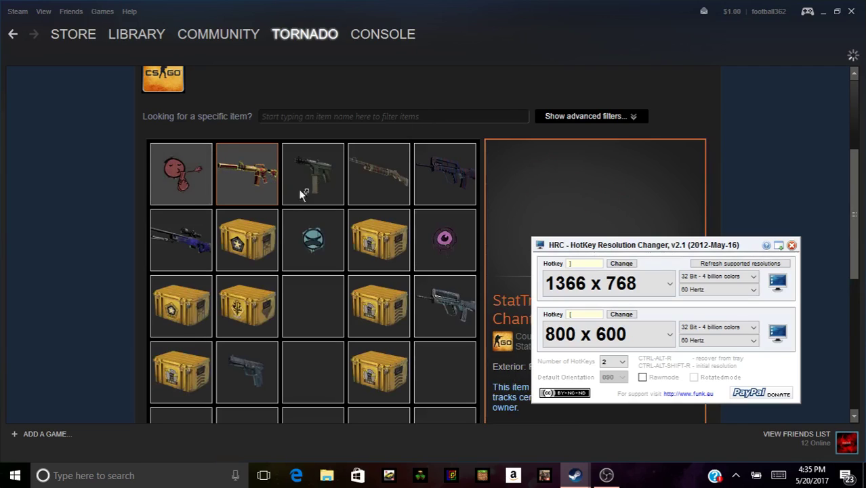
scroll(406, 149, "down", 2)
scroll(442, 131, "down", 2)
scroll(524, 138, "up", 3)
scroll(524, 138, "down", 4)
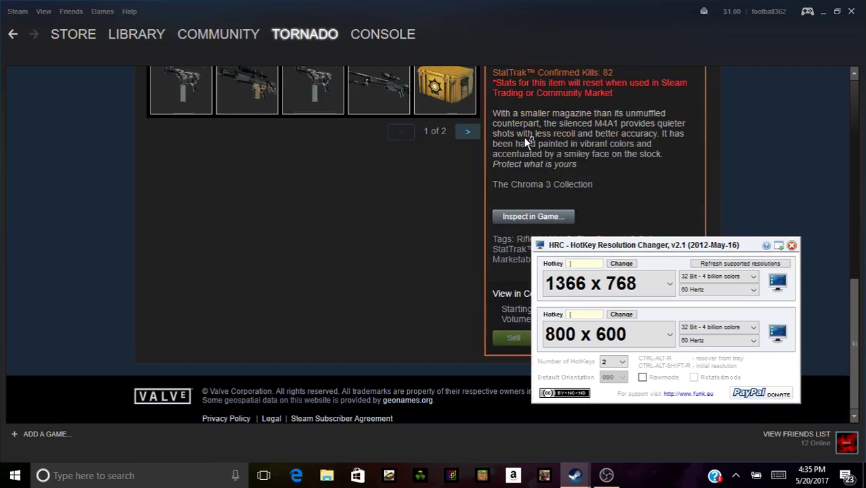
Step: Move the resolution changer window clear of the item details, and examine the rifle's description and Sell option
left_click_drag(624, 244, 821, 216)
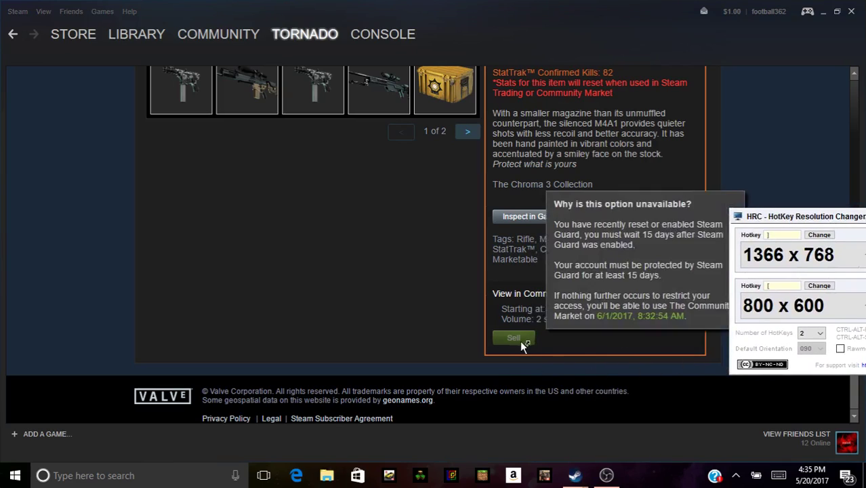
scroll(519, 271, "up", 4)
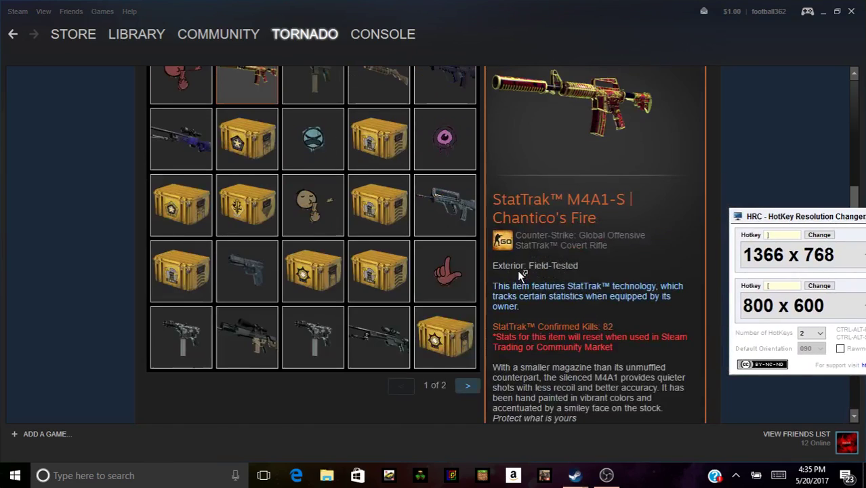
scroll(600, 310, "down", 4)
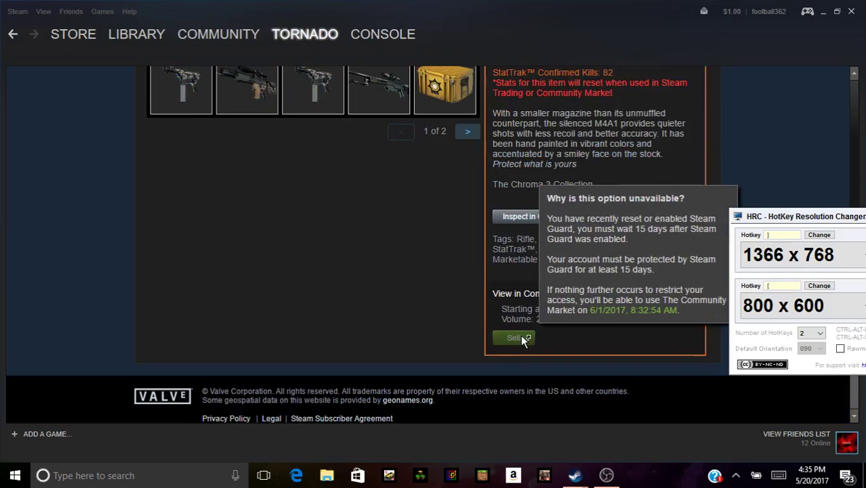
scroll(519, 332, "up", 6)
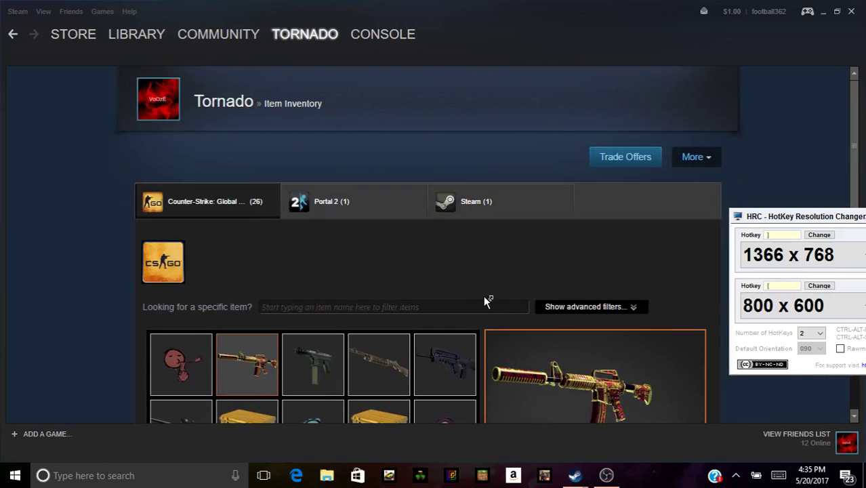